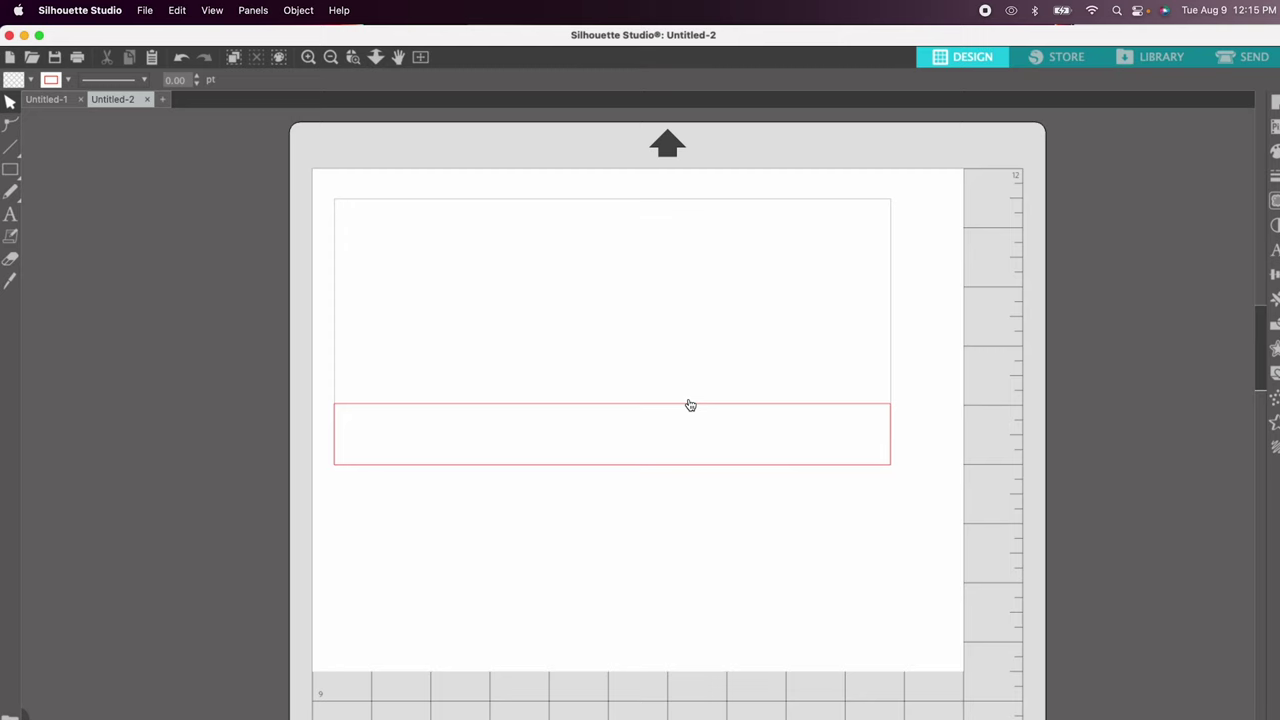
# Open the design library, switch to the Silhouette Design Store in the browser, and search it for "floral".
pyautogui.click(1157, 59)
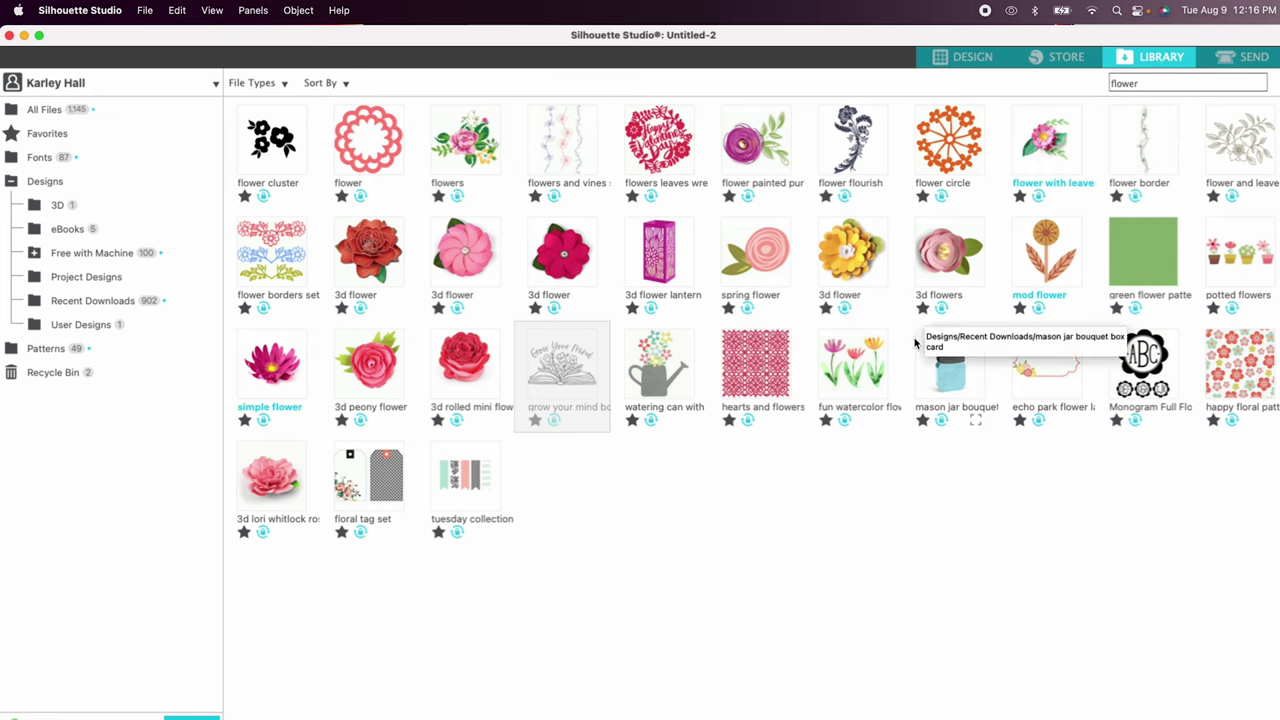
pyautogui.click(1071, 60)
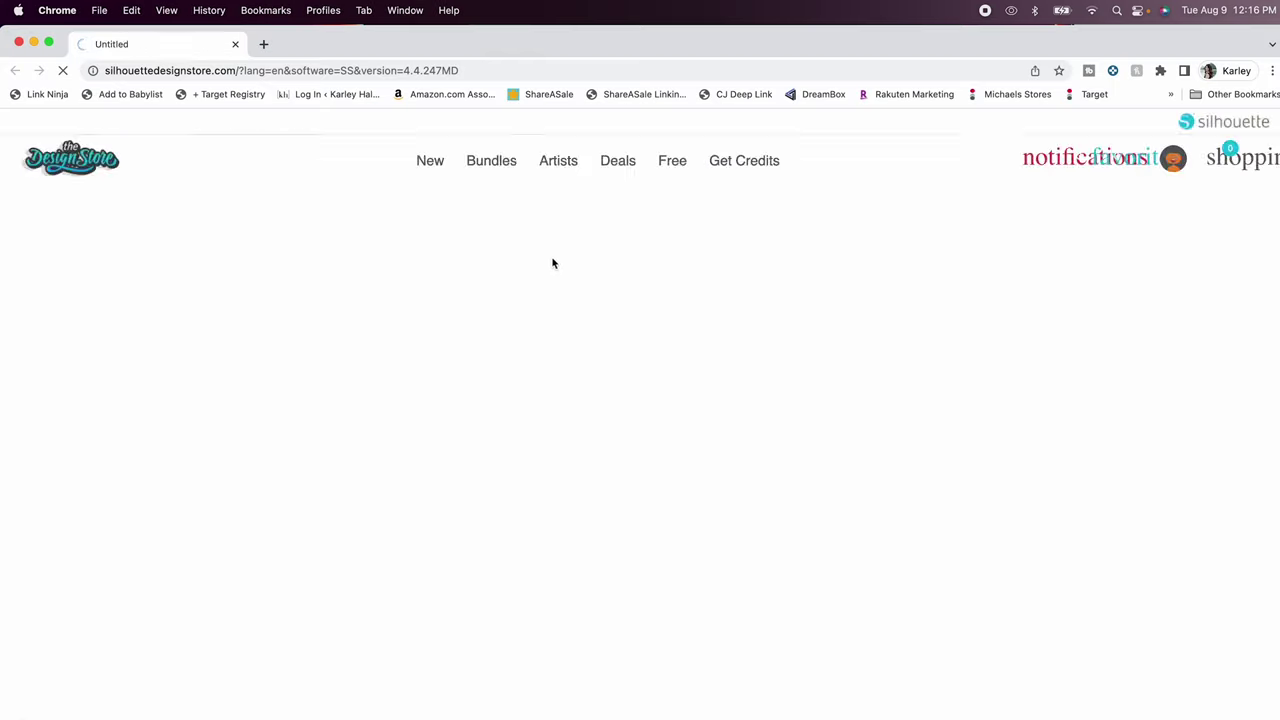
pyautogui.scroll(-2, 552, 263)
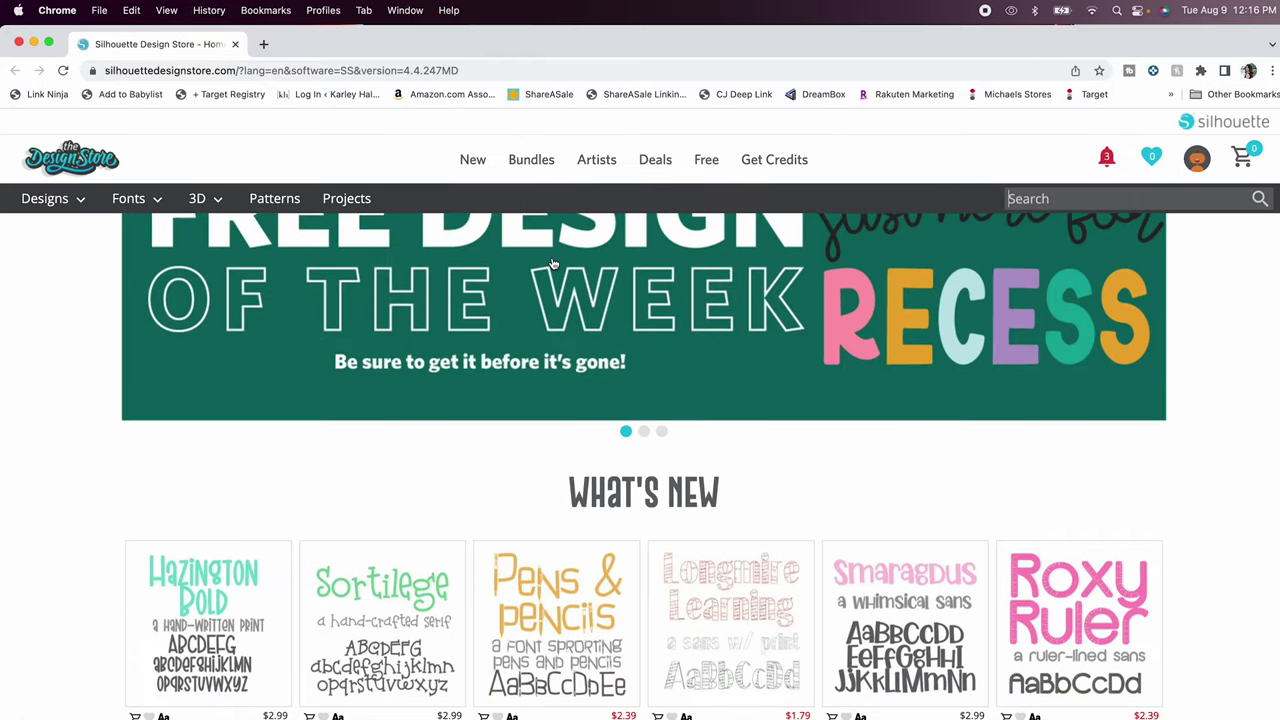
pyautogui.scroll(2, 552, 263)
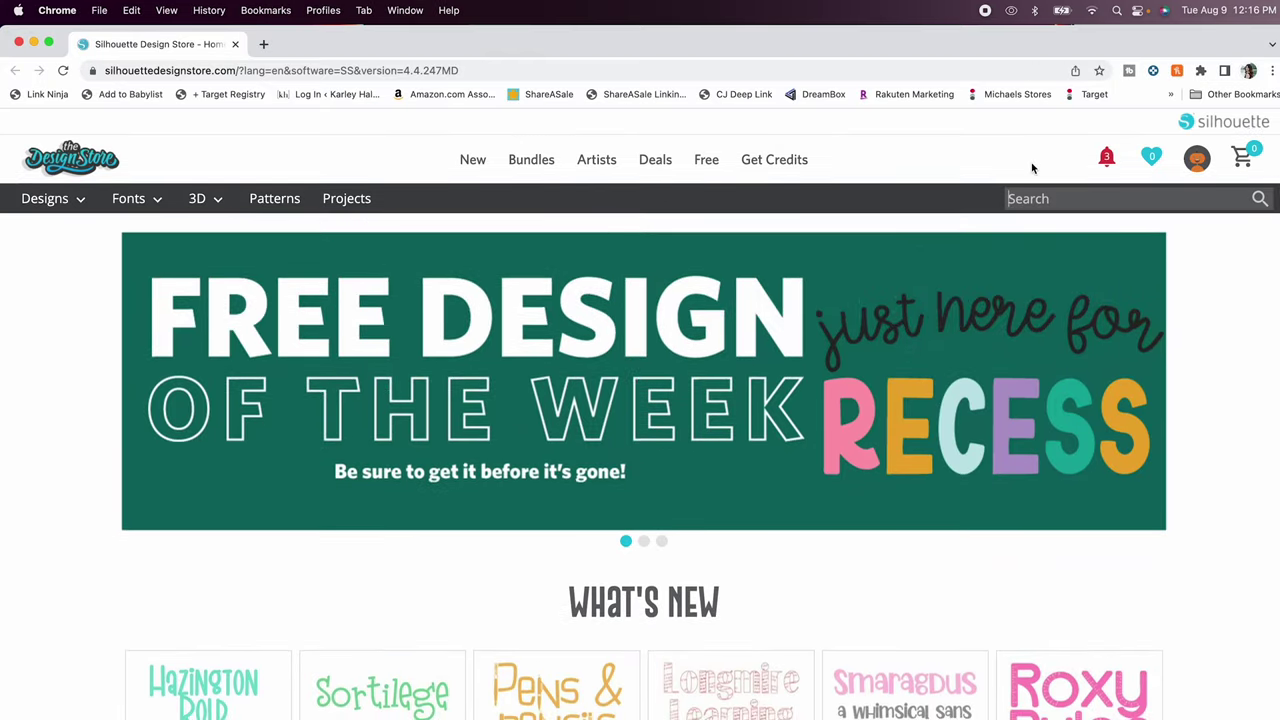
pyautogui.click(1030, 198)
pyautogui.write('floral')
pyautogui.press('Return')
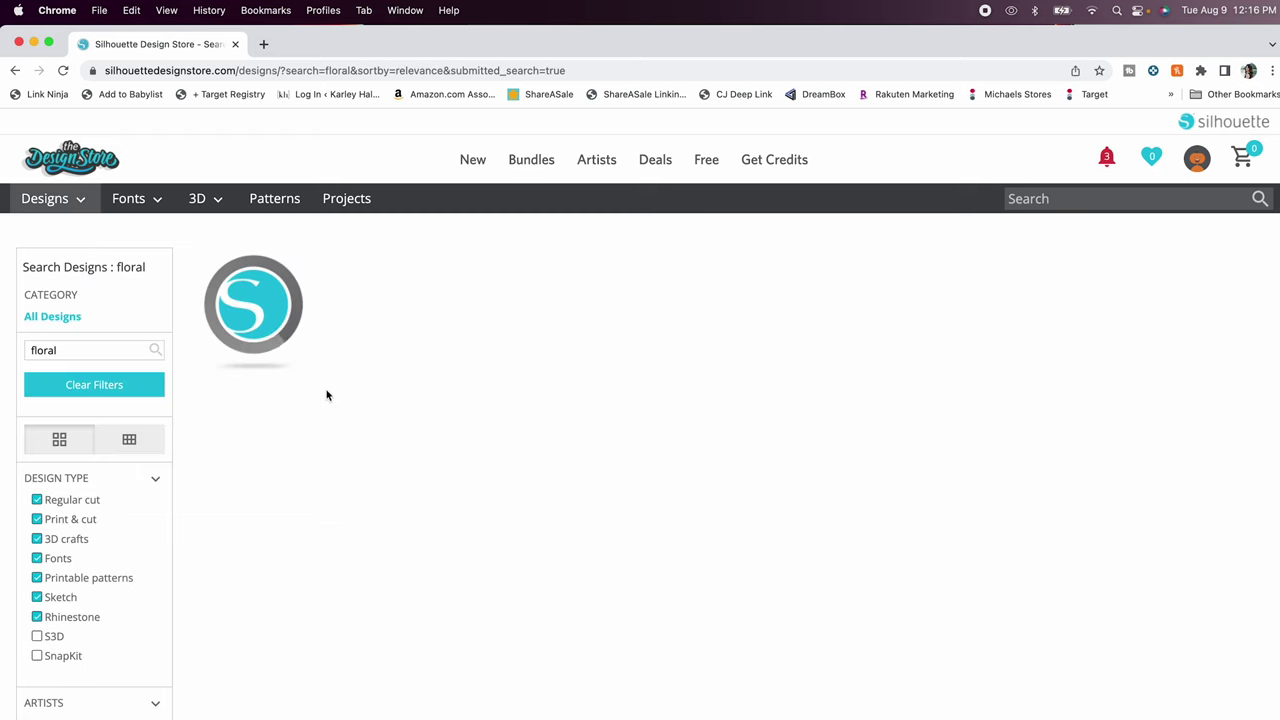
# Sort the floral search results by Trending.
pyautogui.scroll(-4, 597, 354)
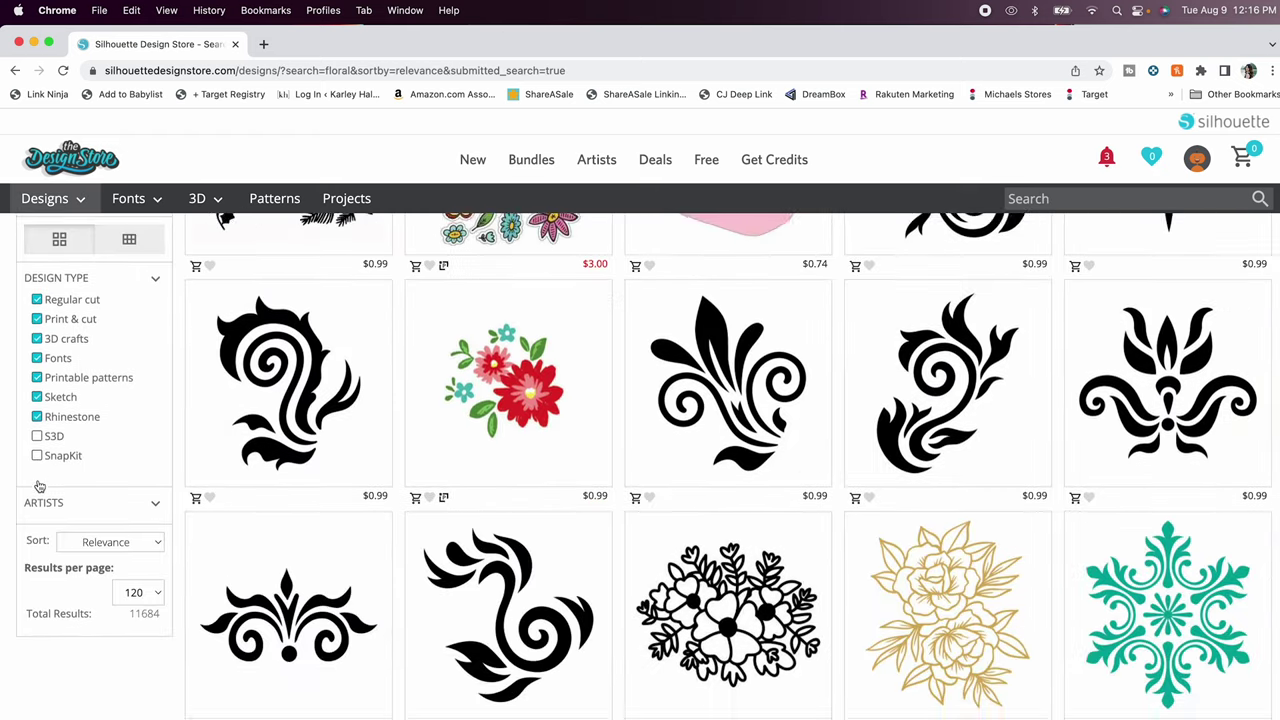
pyautogui.click(77, 540)
pyautogui.click(77, 540)
pyautogui.click(77, 541)
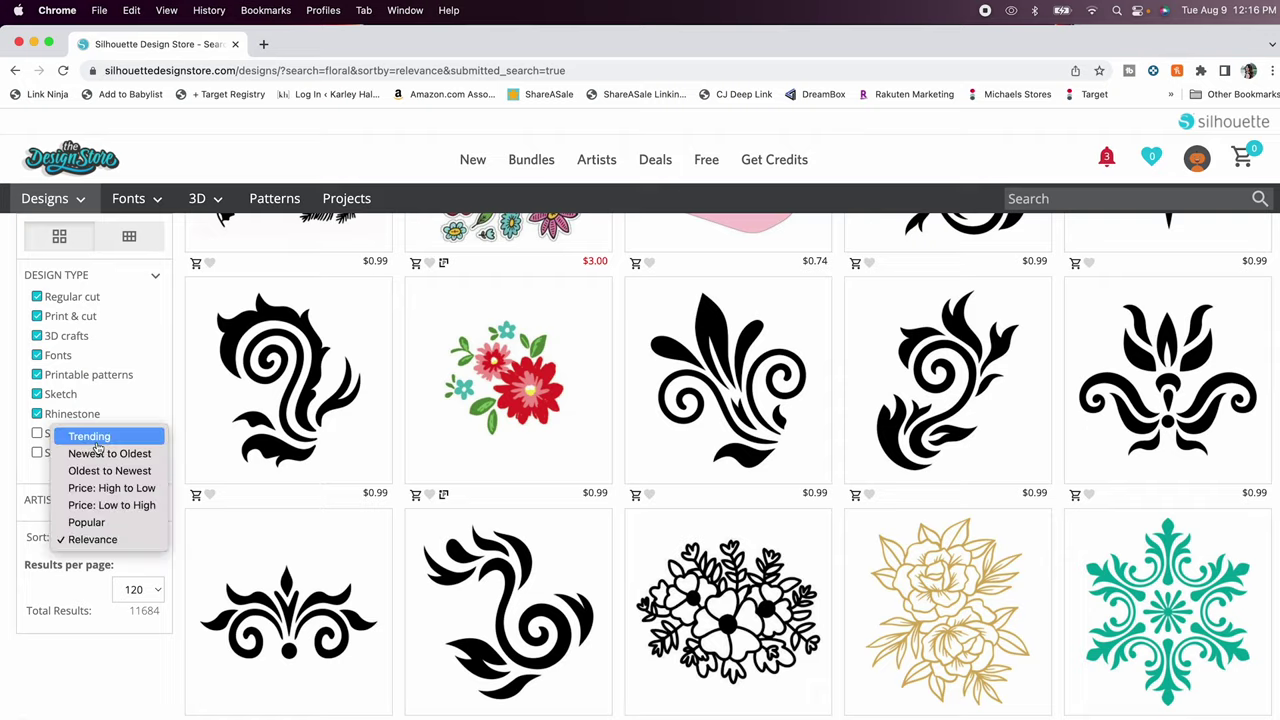
pyautogui.click(95, 437)
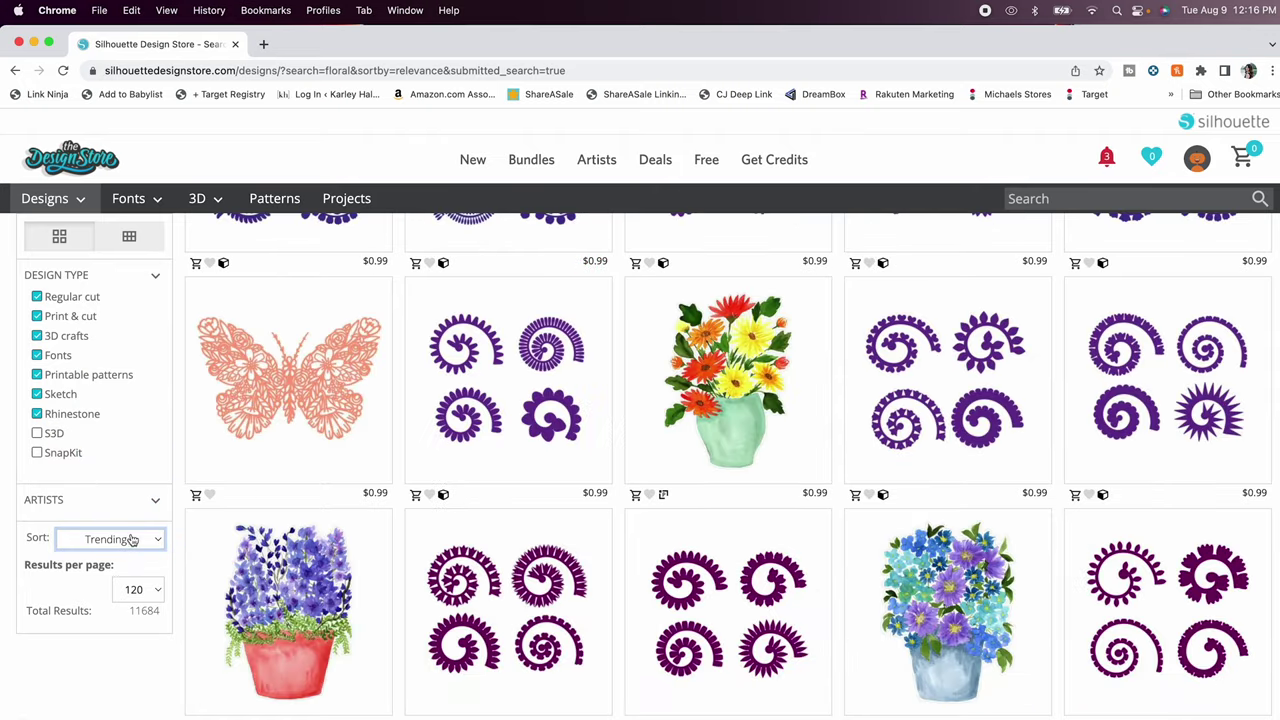
# Browse the trending floral designs for one that suits the project.
pyautogui.scroll(2, 363, 457)
pyautogui.scroll(-7, 363, 457)
pyautogui.scroll(-8, 363, 457)
pyautogui.scroll(-10, 363, 457)
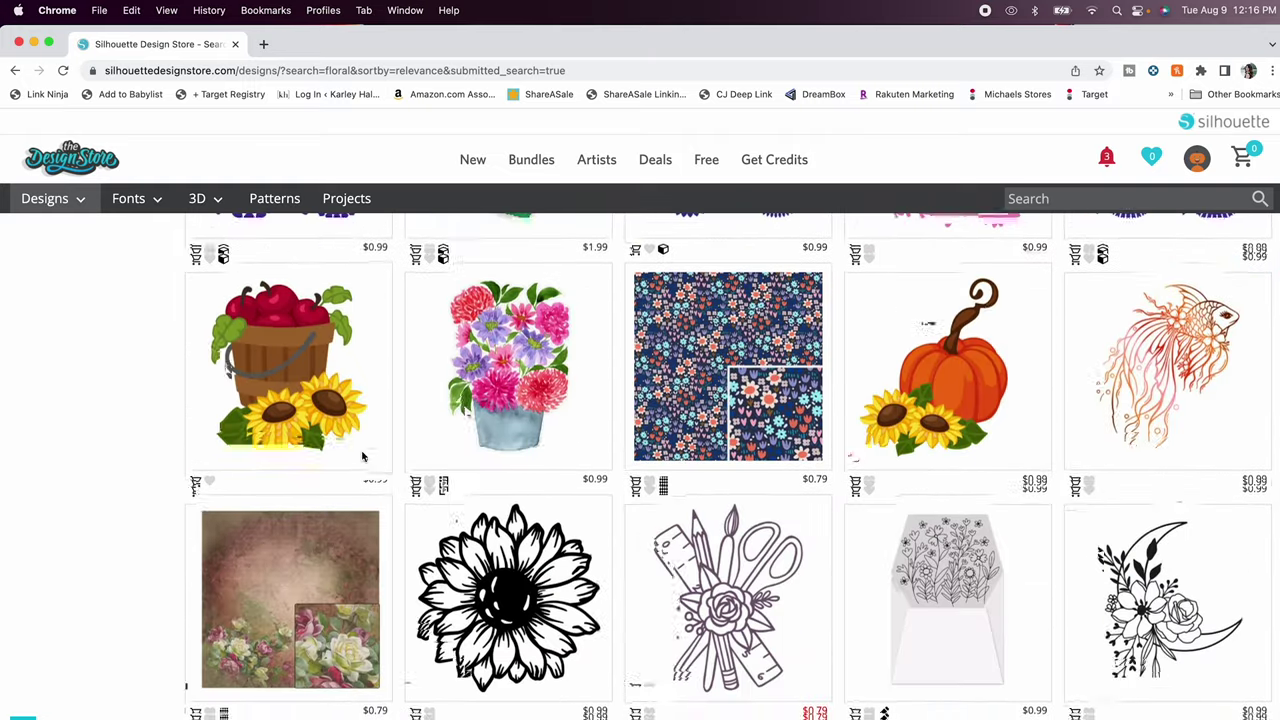
pyautogui.scroll(-2, 363, 457)
pyautogui.scroll(20, 363, 457)
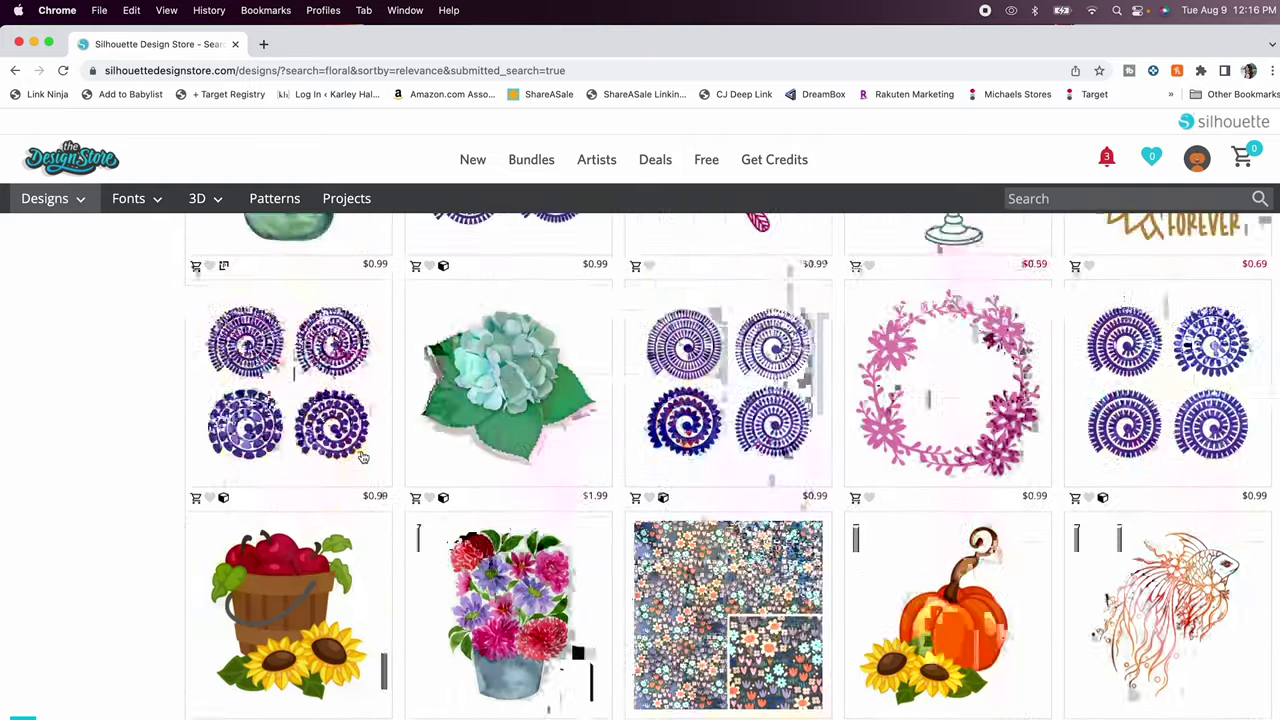
pyautogui.scroll(3, 363, 457)
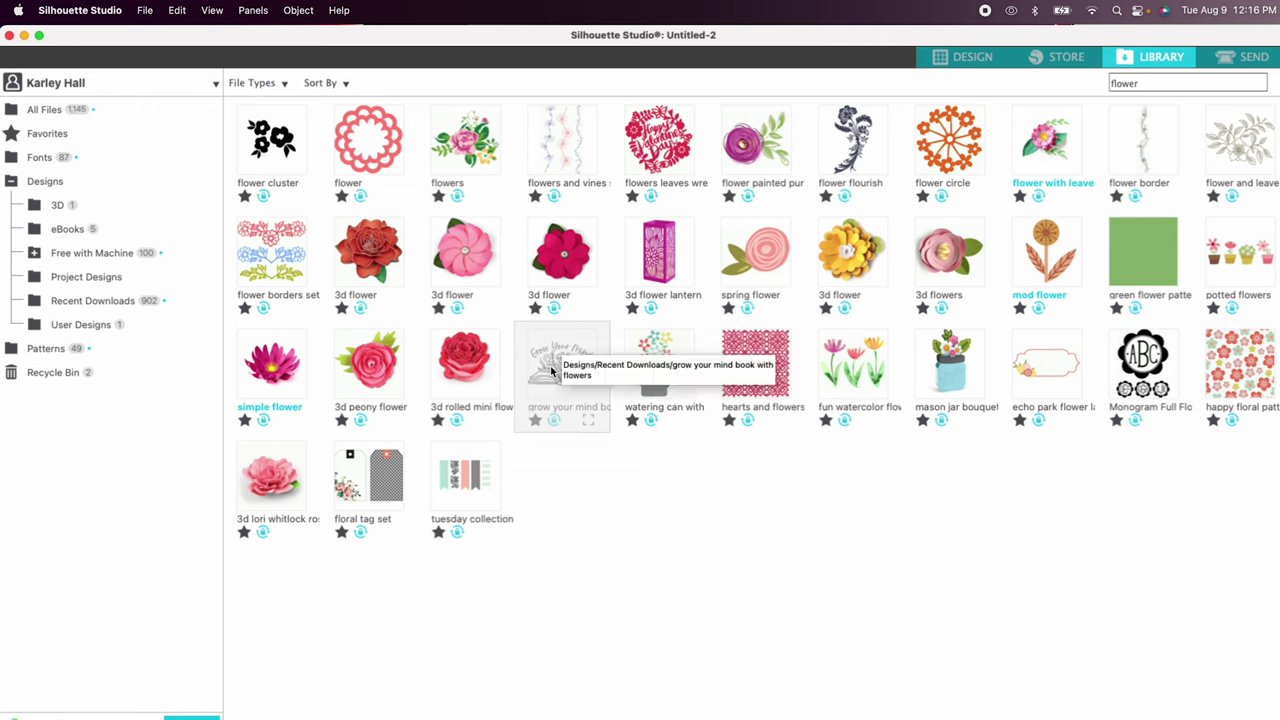
# Return to Silhouette Studio and add the "grow your mind book with flowers" library design to the page.
pyautogui.doubleClick(551, 371)
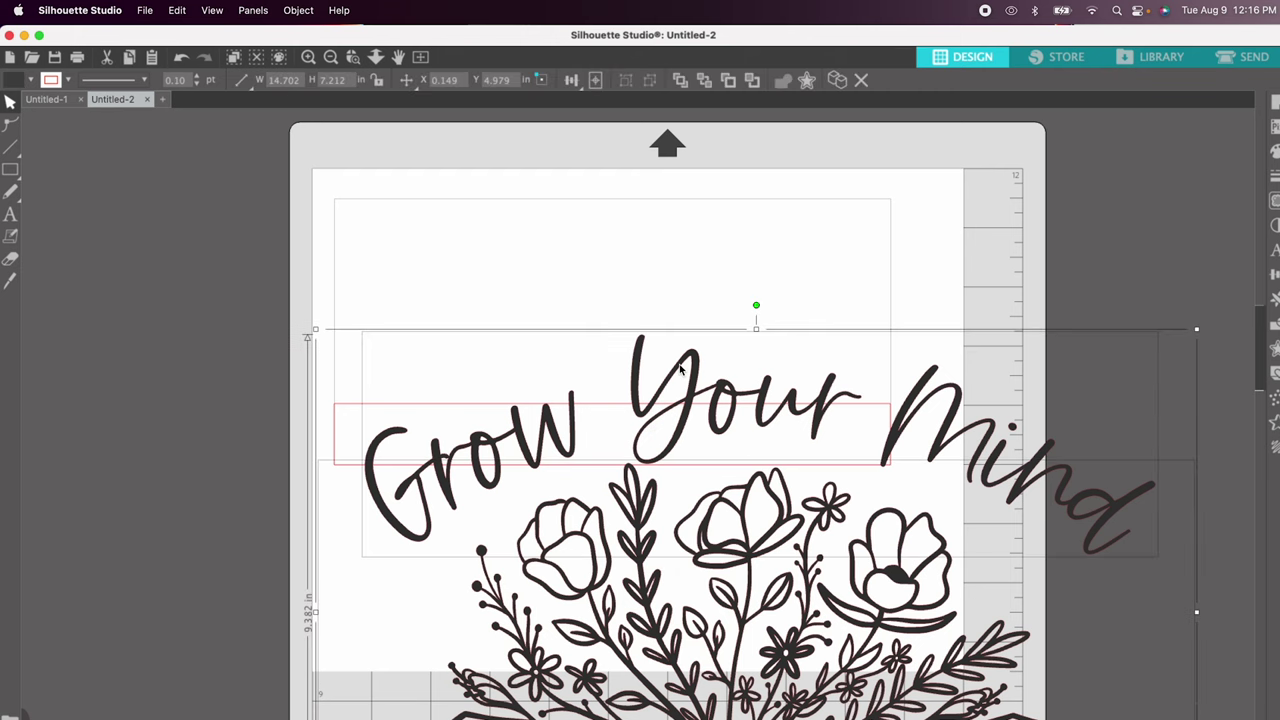
pyautogui.scroll(-3, 709, 418)
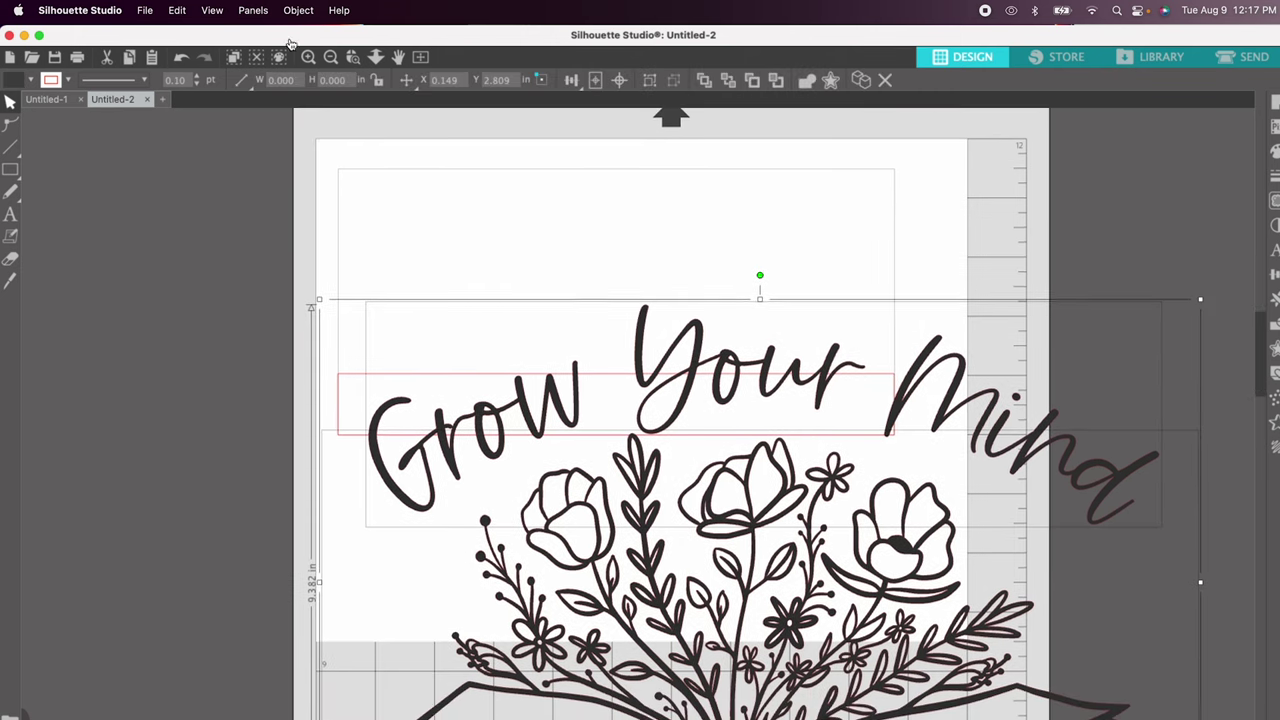
pyautogui.click(330, 57)
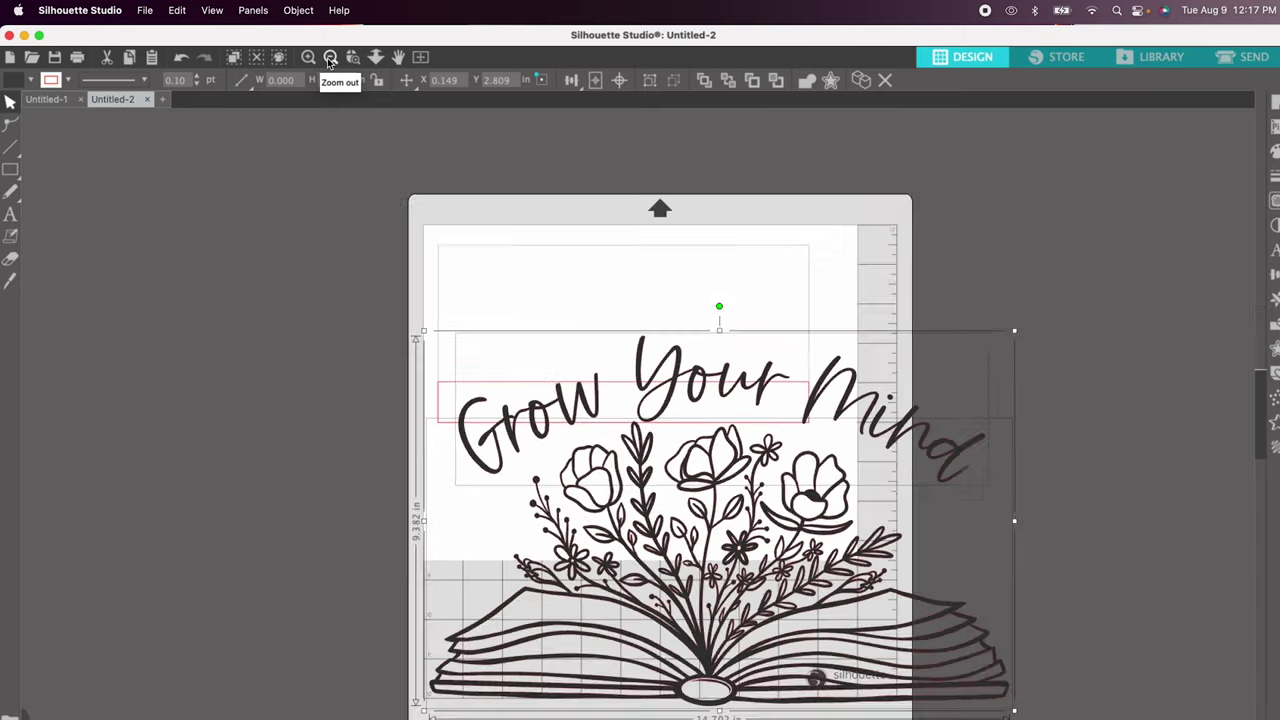
# Shrink the Grow Your Mind design to about 3.487 in wide and place it near the middle of the upper rectangle.
pyautogui.moveTo(1000, 708); pyautogui.dragTo(822, 578)
pyautogui.moveTo(749, 533); pyautogui.dragTo(560, 441)
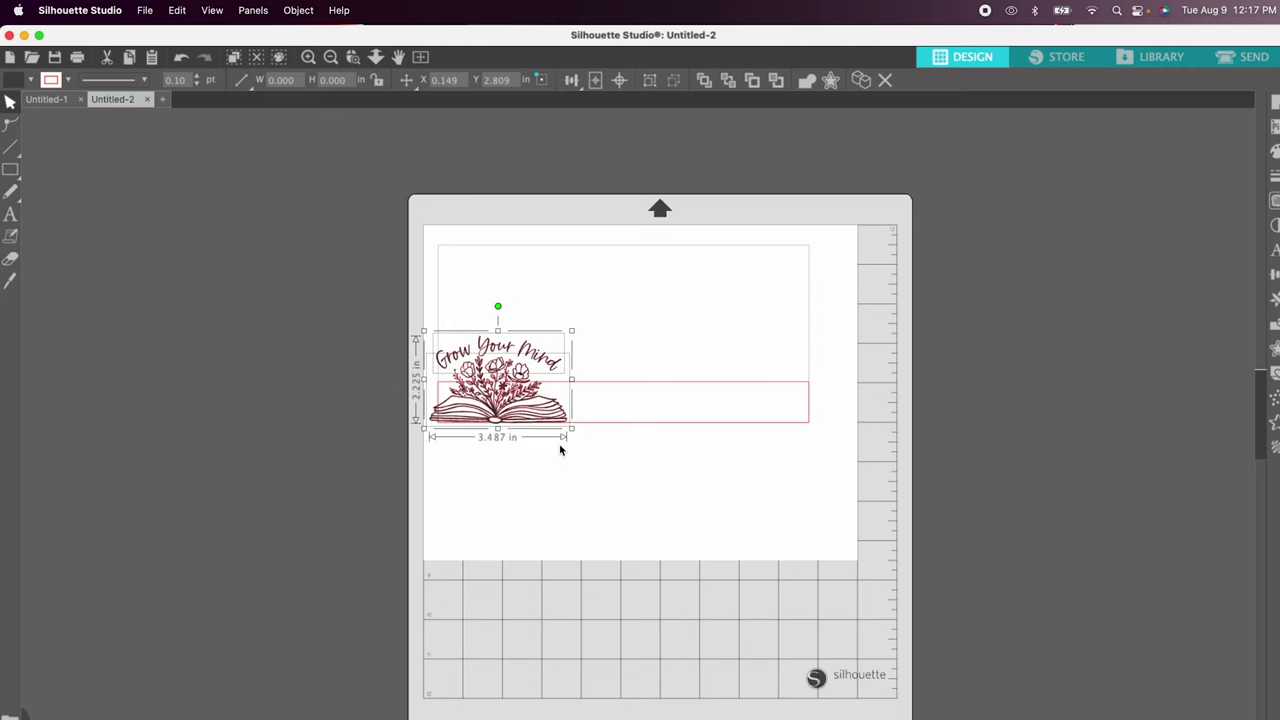
pyautogui.moveTo(520, 388); pyautogui.dragTo(630, 321)
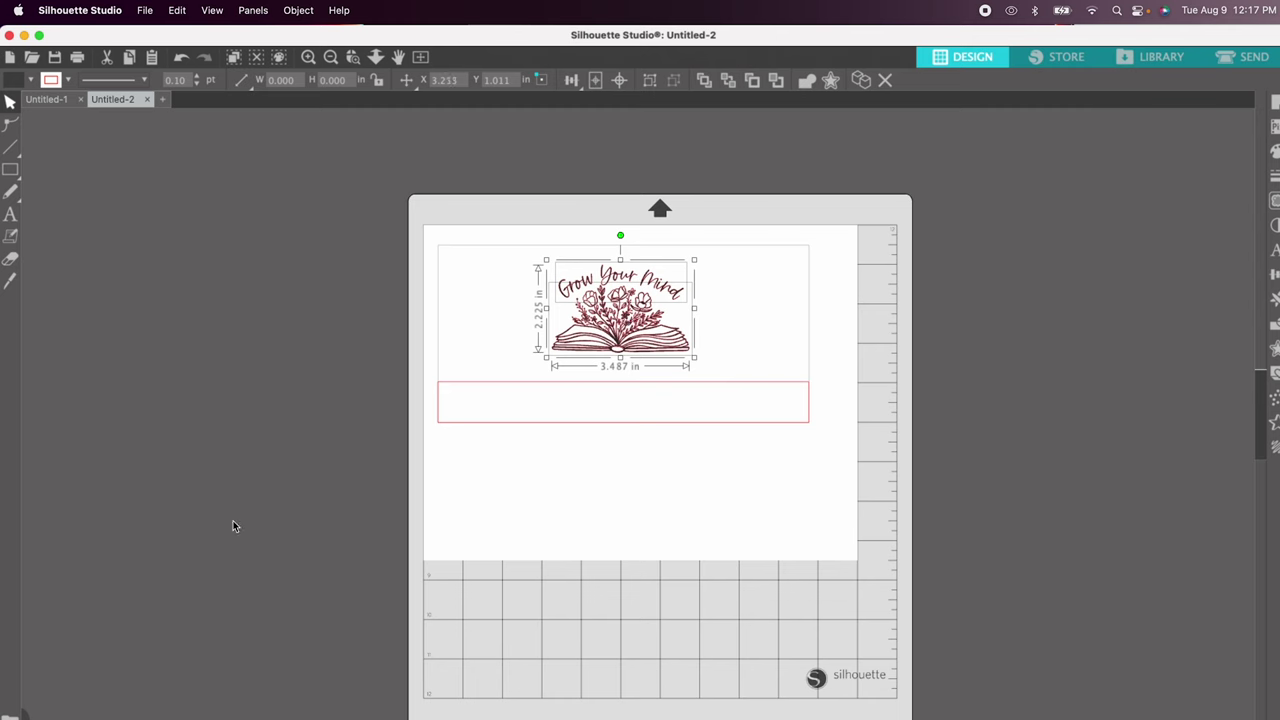
# Make the Grow Your Mind design's line color transparent.
pyautogui.click(309, 58)
pyautogui.scroll(2, 417, 237)
pyautogui.scroll(2, 417, 237)
pyautogui.scroll(1, 417, 237)
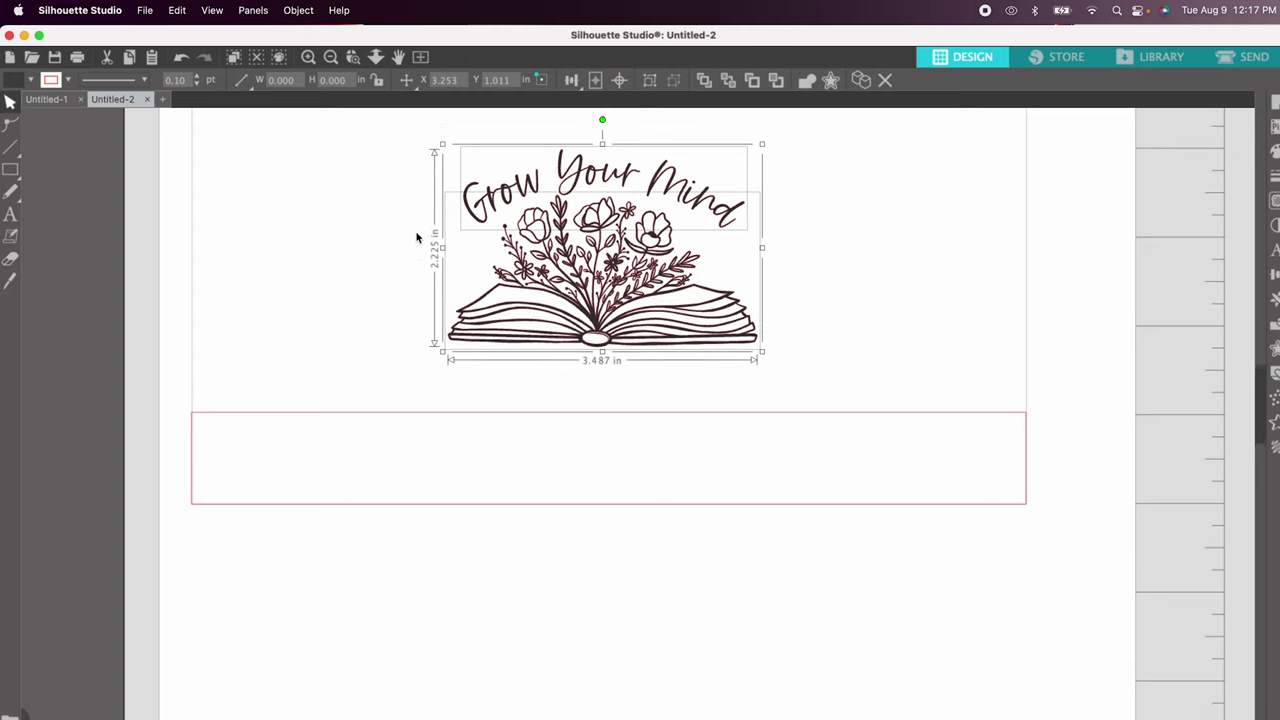
pyautogui.click(69, 80)
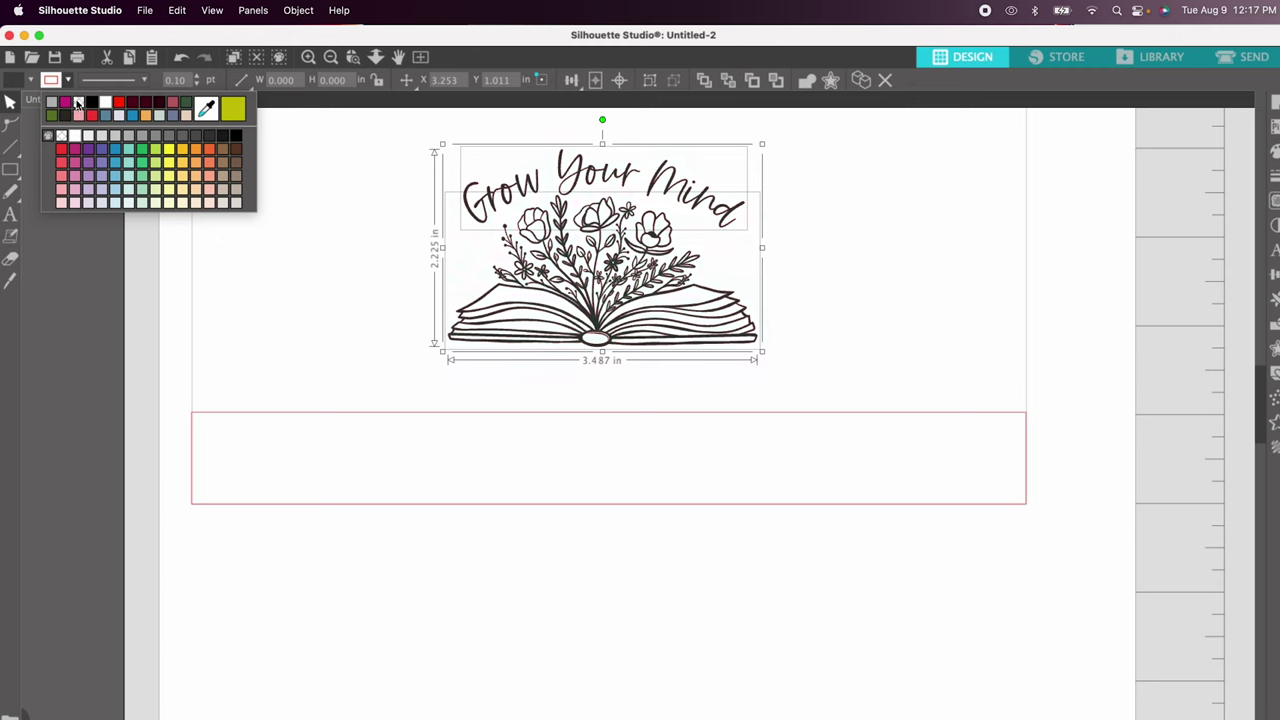
pyautogui.click(78, 103)
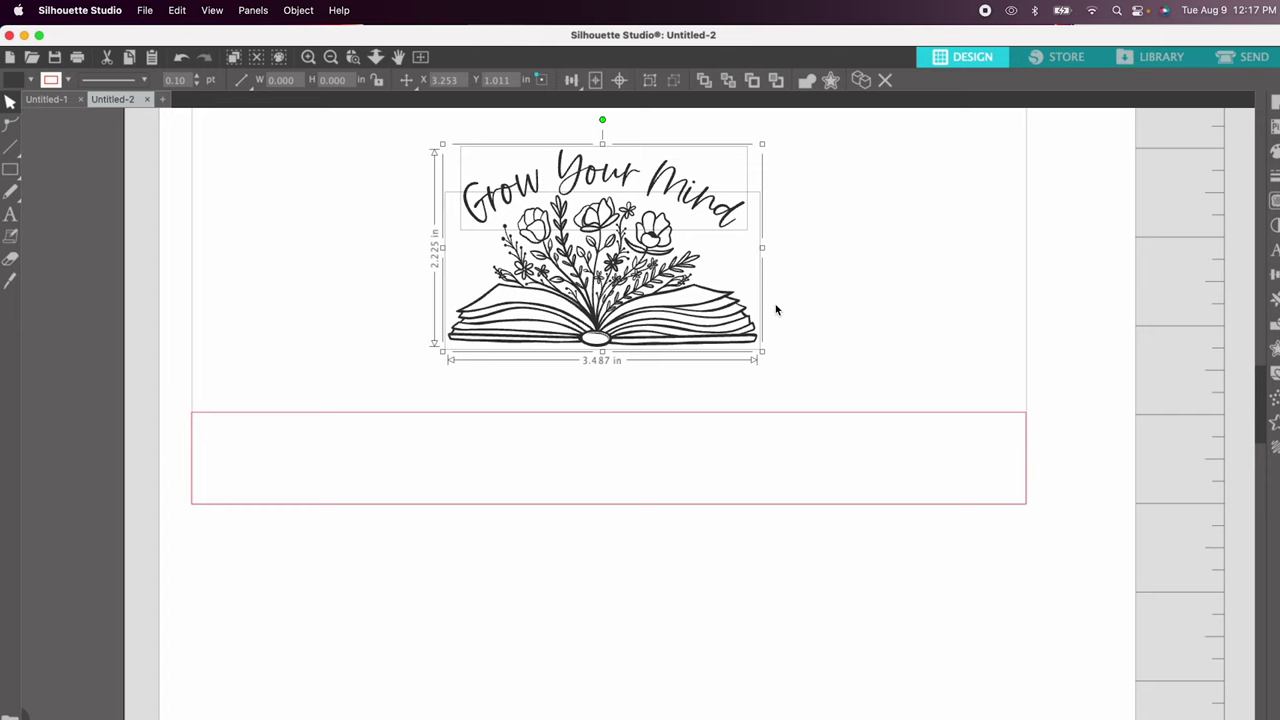
# Set both the line color and the fill color of the Grow Your Mind design to magenta.
pyautogui.click(71, 83)
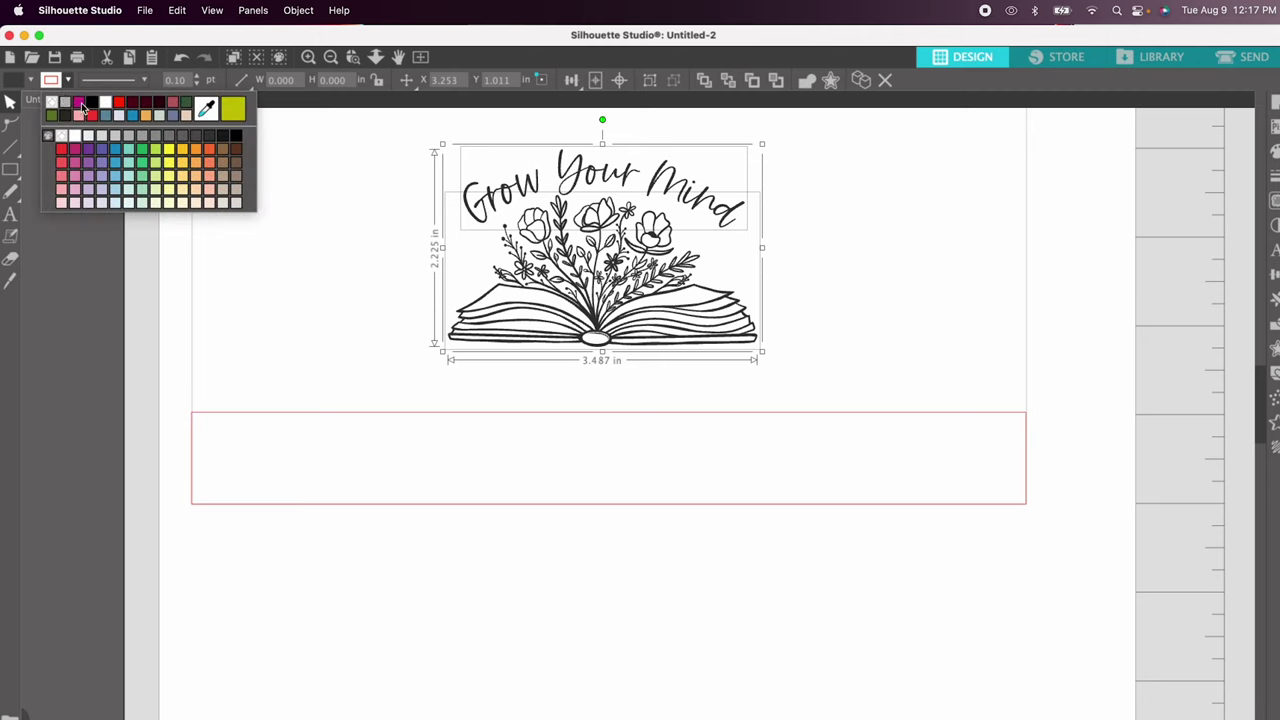
pyautogui.click(83, 107)
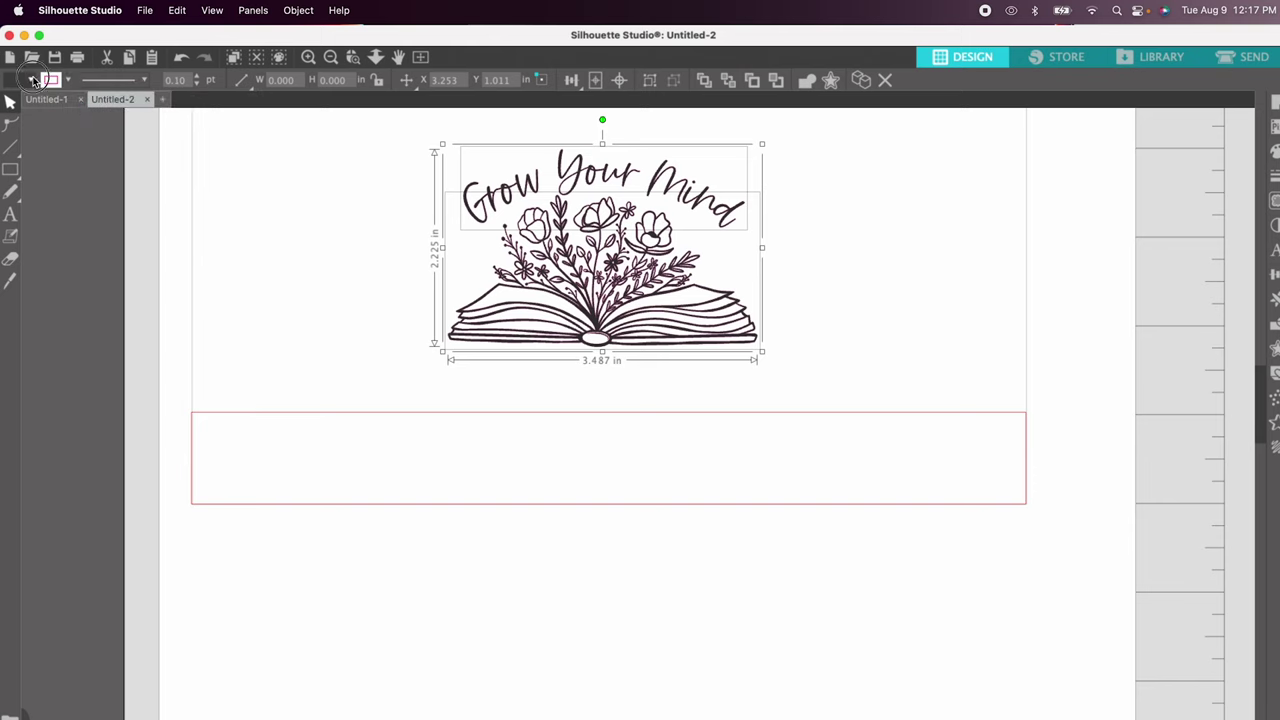
pyautogui.click(33, 80)
pyautogui.click(15, 104)
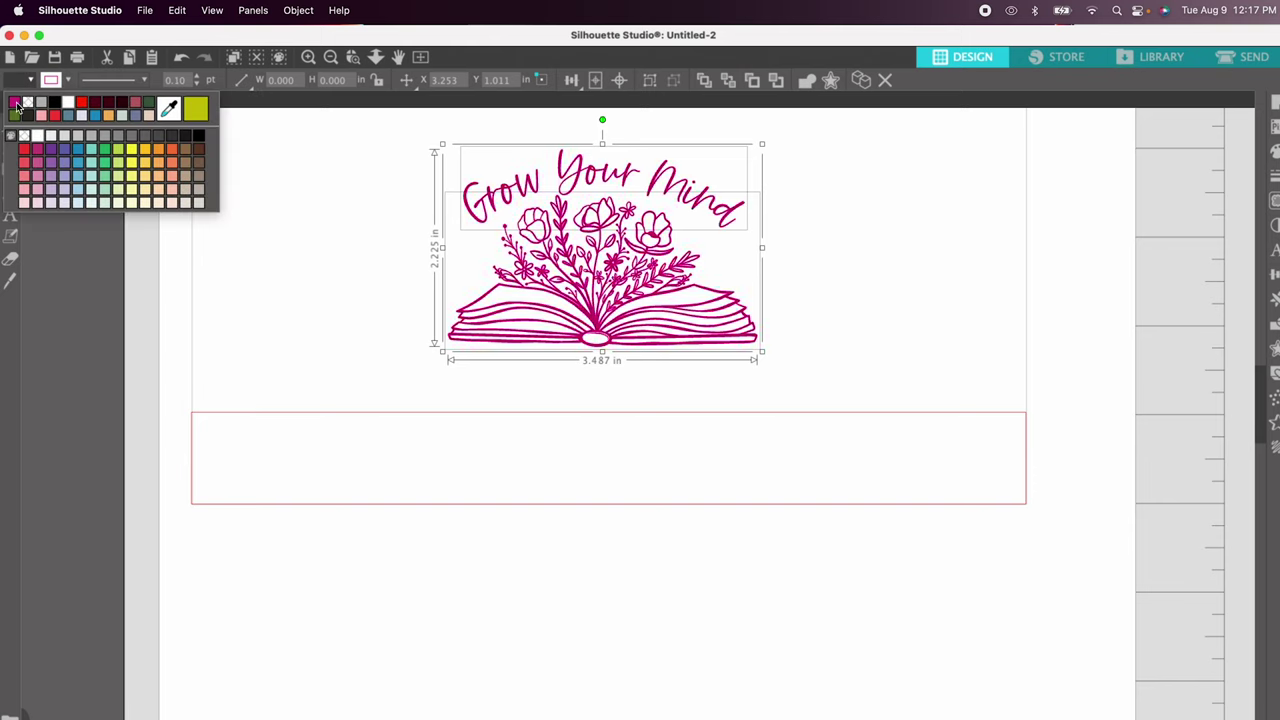
# Try a 0.50 pt line thickness on the design, and settle on 0.25 pt.
pyautogui.click(69, 80)
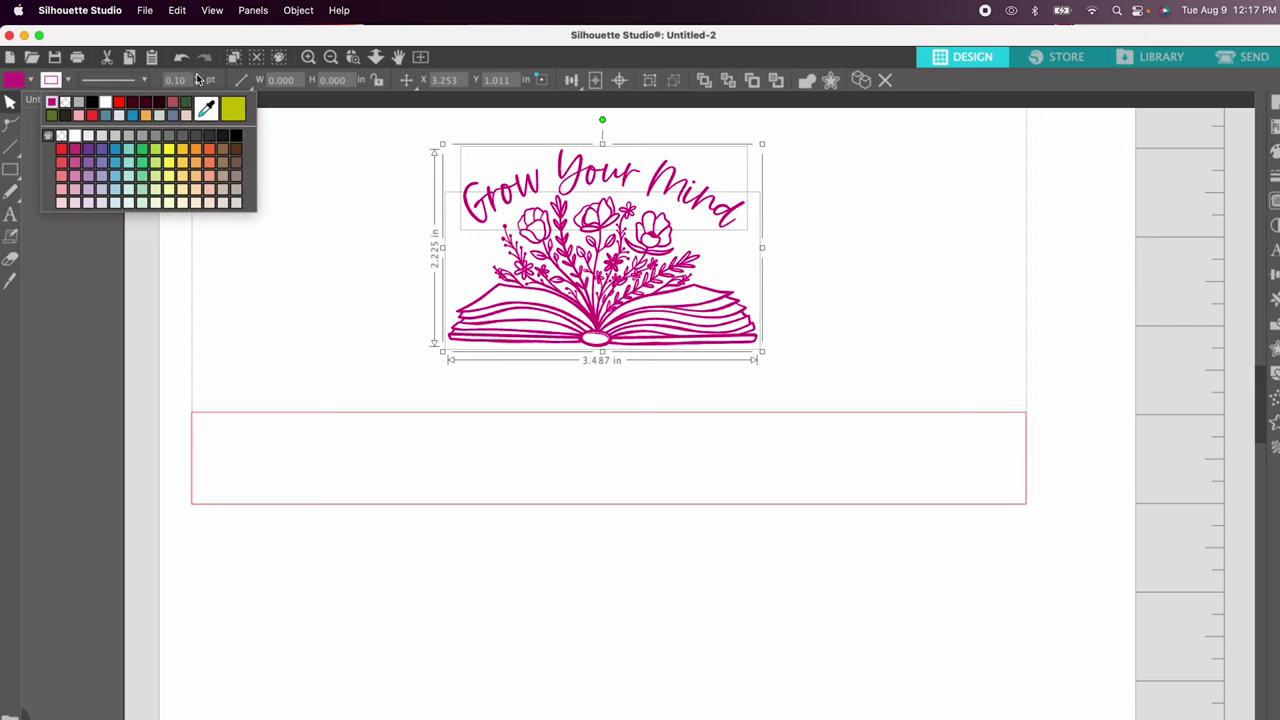
pyautogui.click(197, 77)
pyautogui.click(197, 77)
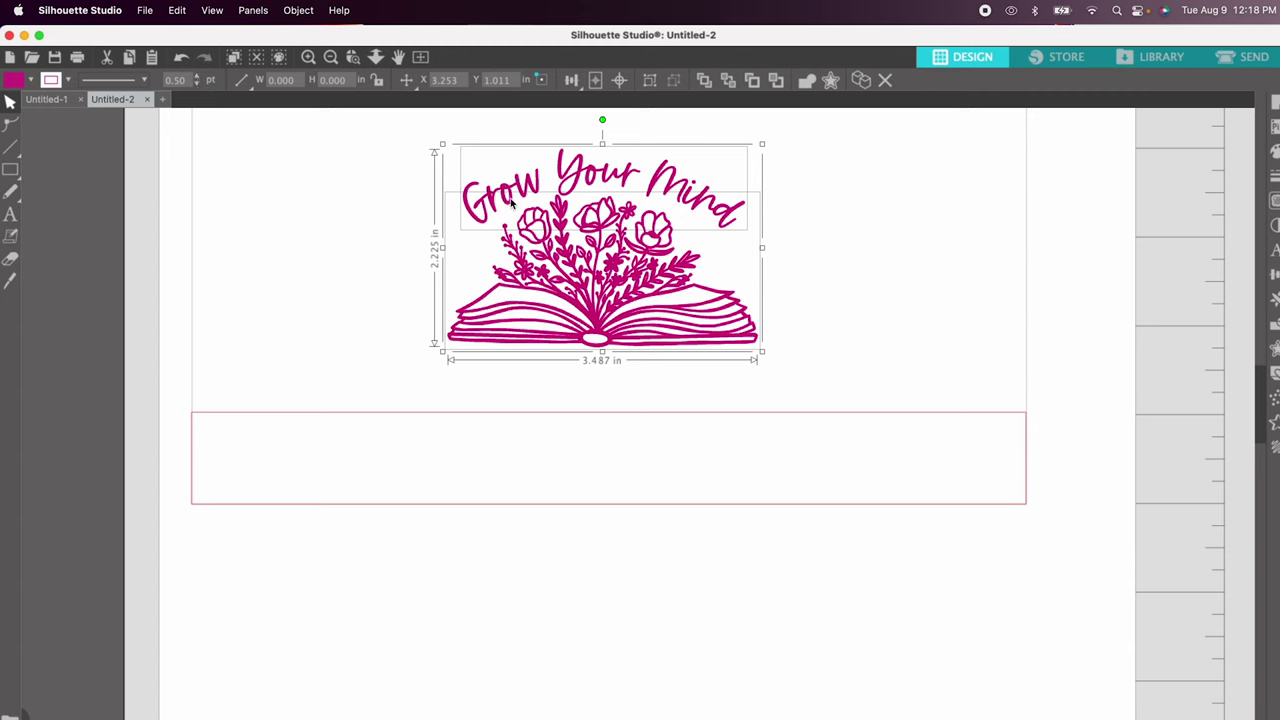
pyautogui.click(198, 84)
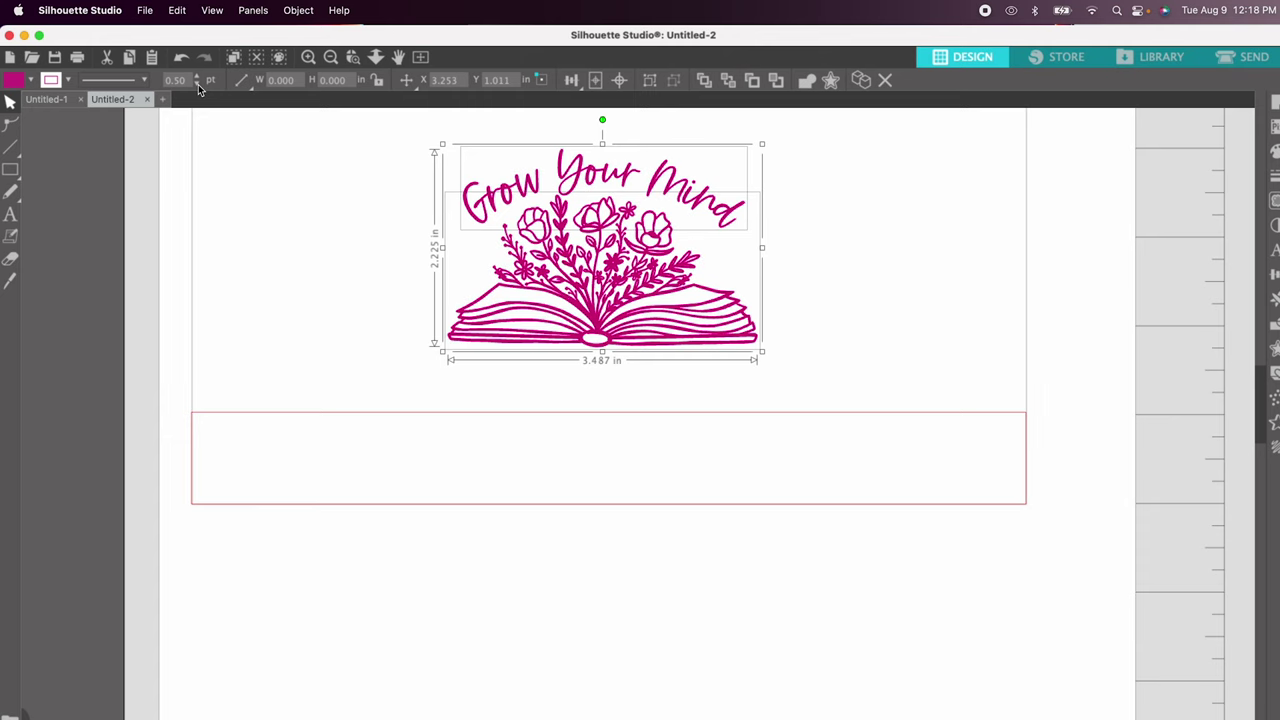
pyautogui.click(198, 84)
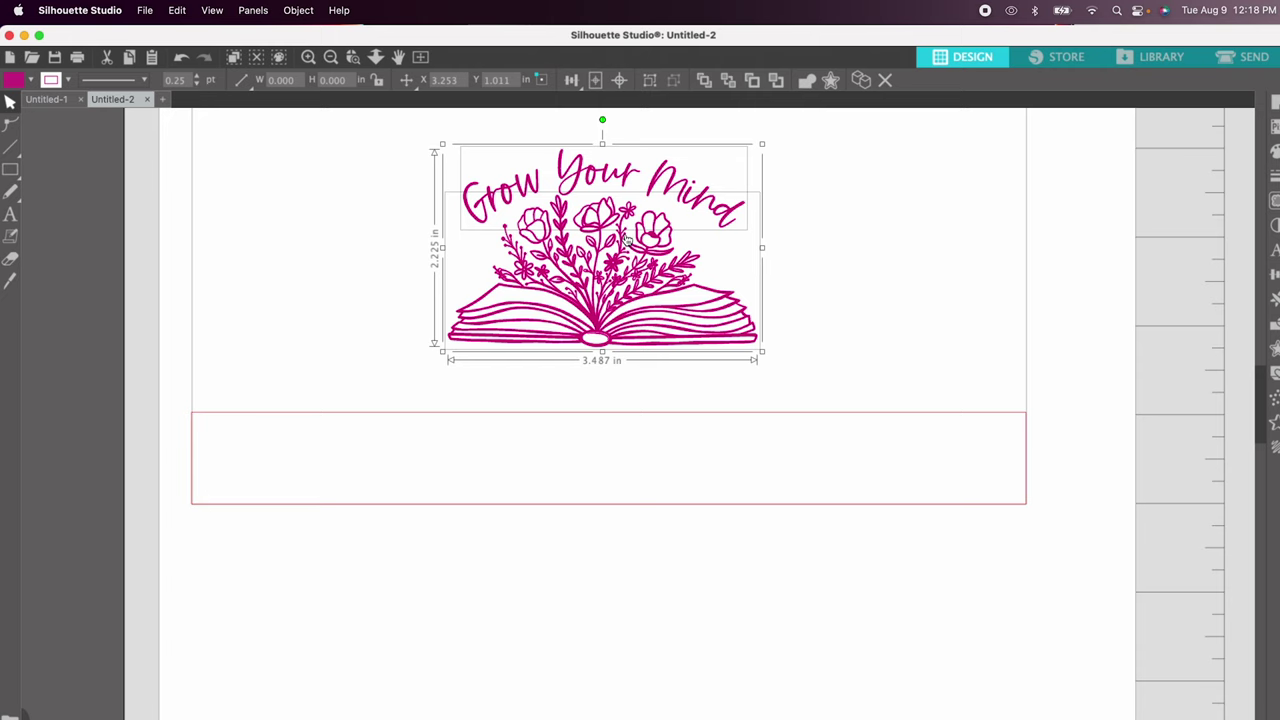
# Enlarge the Grow Your Mind design to about 3.750 in wide and recenter it in the upper rectangle.
pyautogui.moveTo(761, 351); pyautogui.dragTo(790, 360)
pyautogui.moveTo(681, 313); pyautogui.dragTo(665, 310)
pyautogui.scroll(2, 665, 310)
pyautogui.scroll(1, 640, 308)
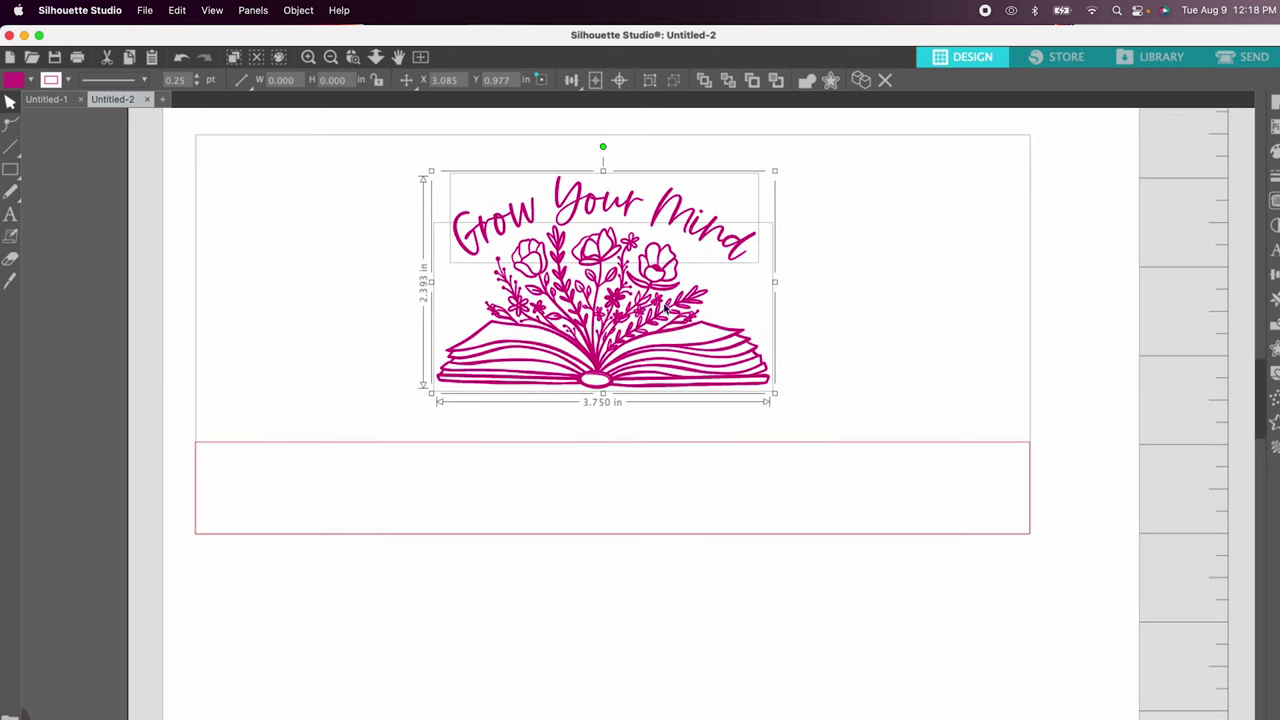
# Group the arched Grow Your Mind lettering with the flower book artwork and select the grouped design.
pyautogui.click(846, 151)
pyautogui.click(620, 200)
pyautogui.click(620, 204)
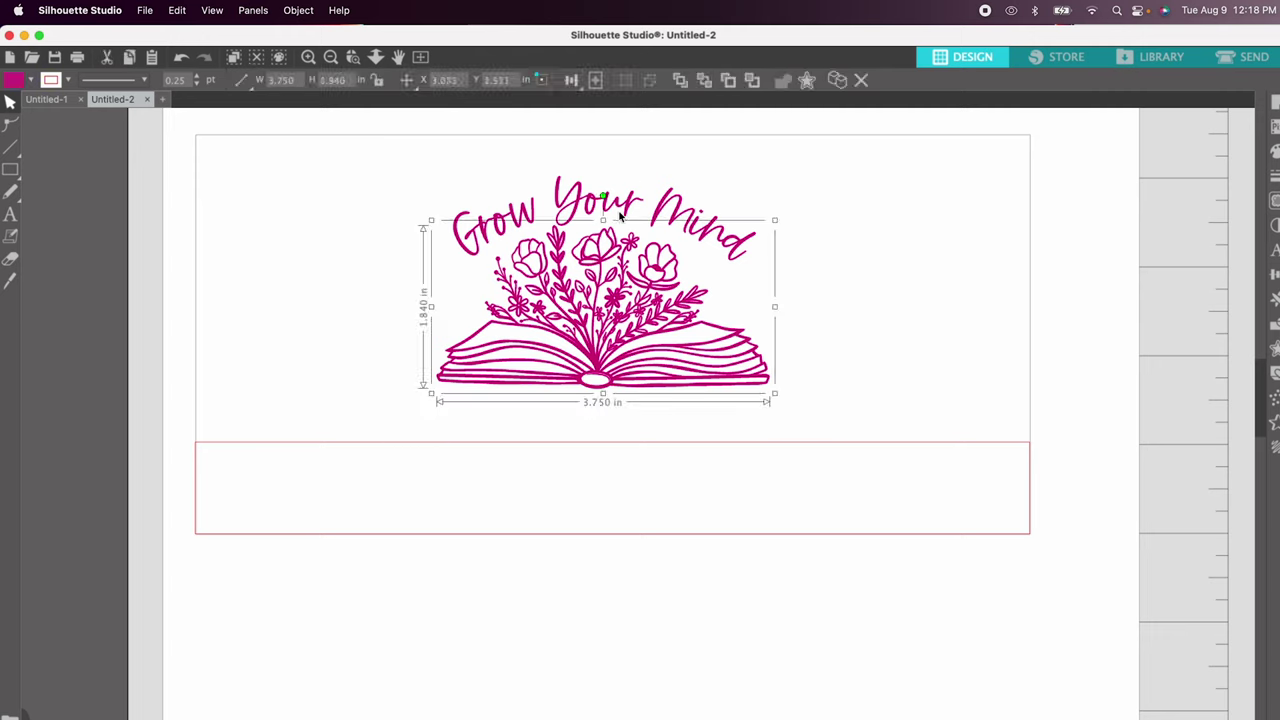
pyautogui.moveTo(392, 181); pyautogui.dragTo(808, 386)
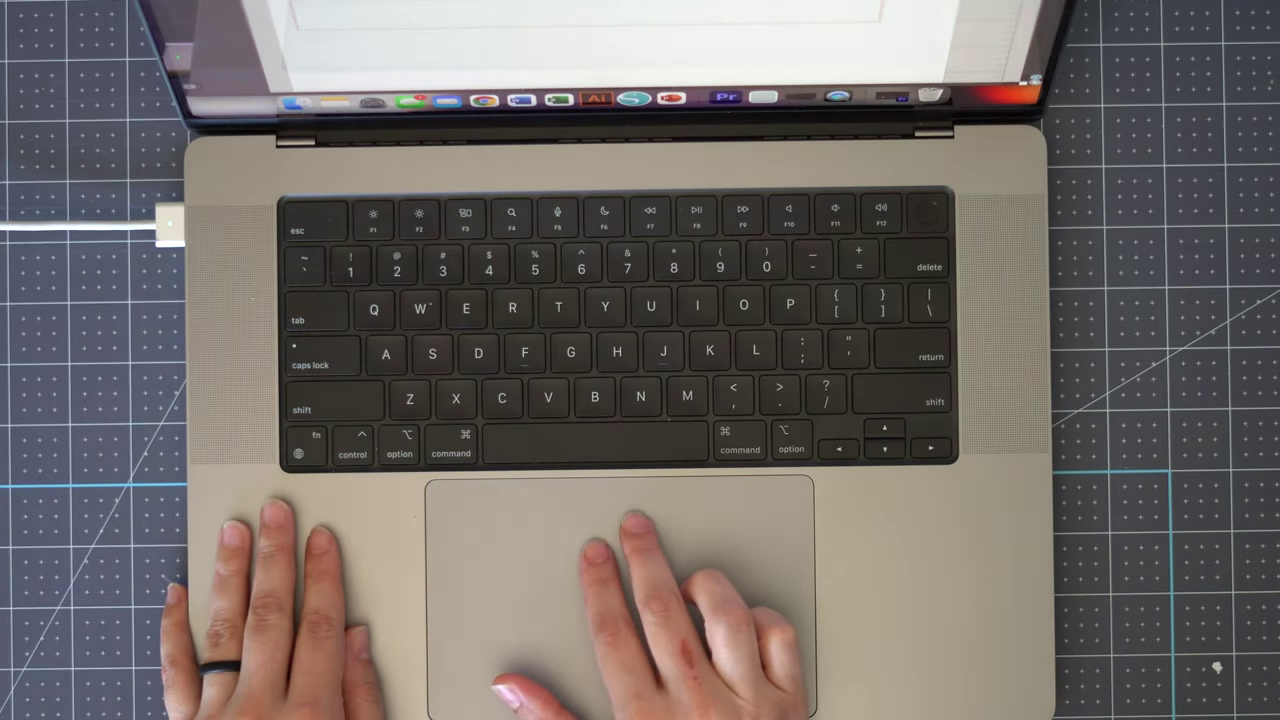
pyautogui.rightClick(578, 20)
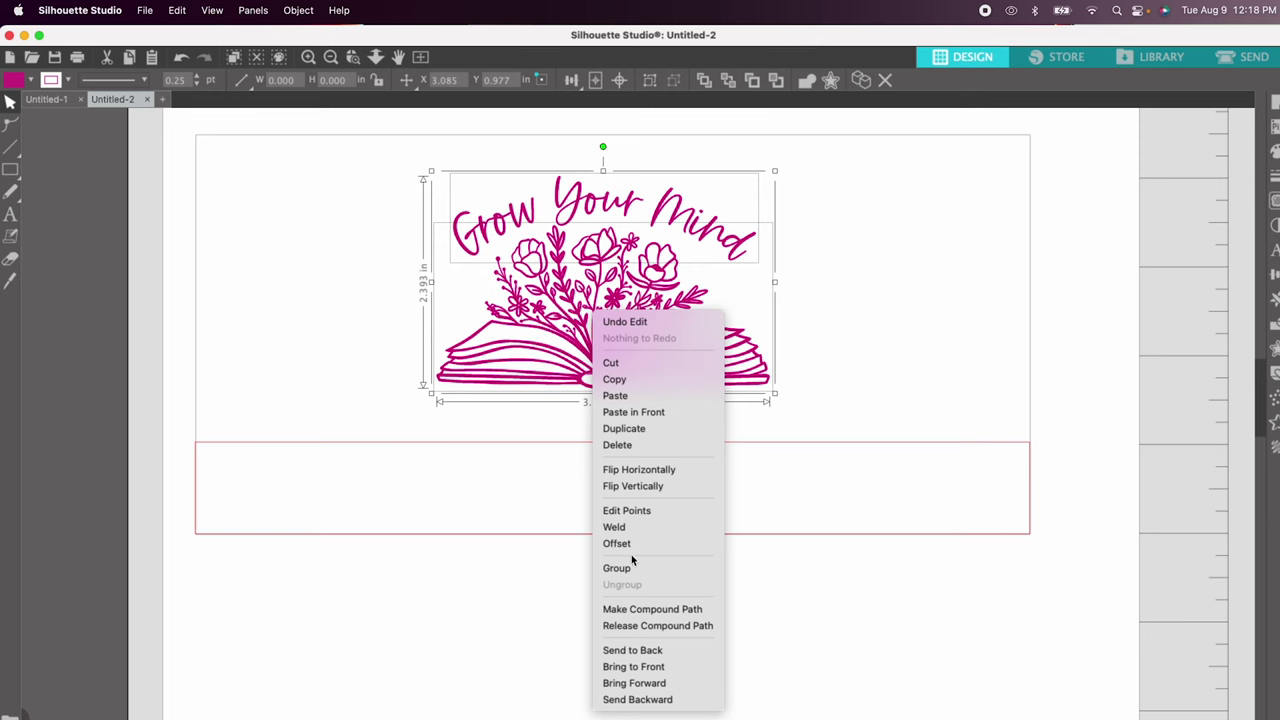
pyautogui.click(630, 570)
pyautogui.click(943, 249)
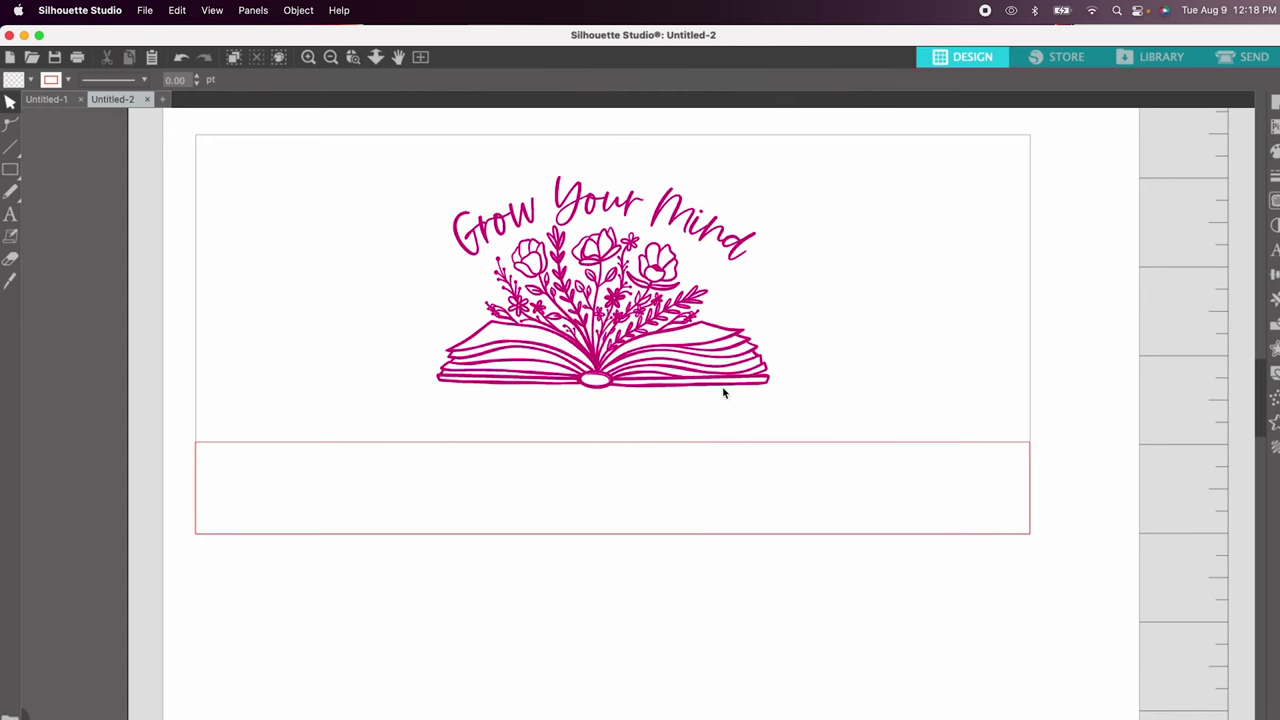
pyautogui.scroll(1, 697, 417)
pyautogui.click(630, 340)
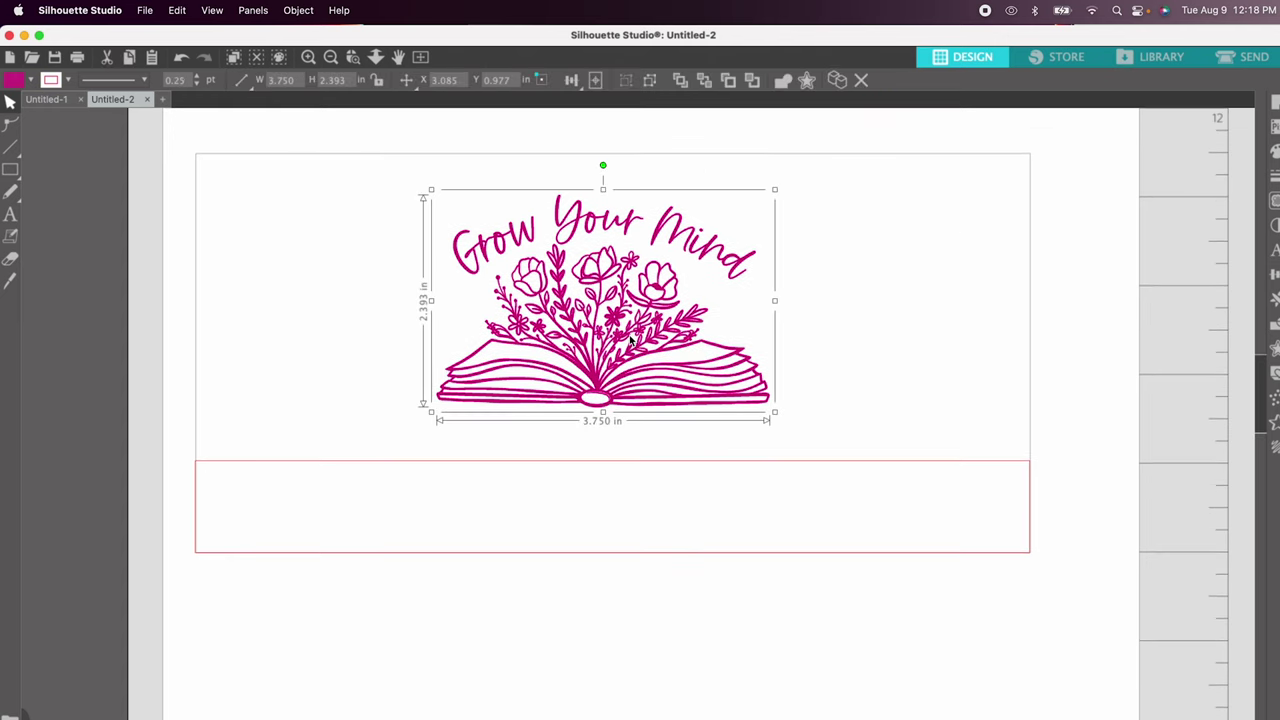